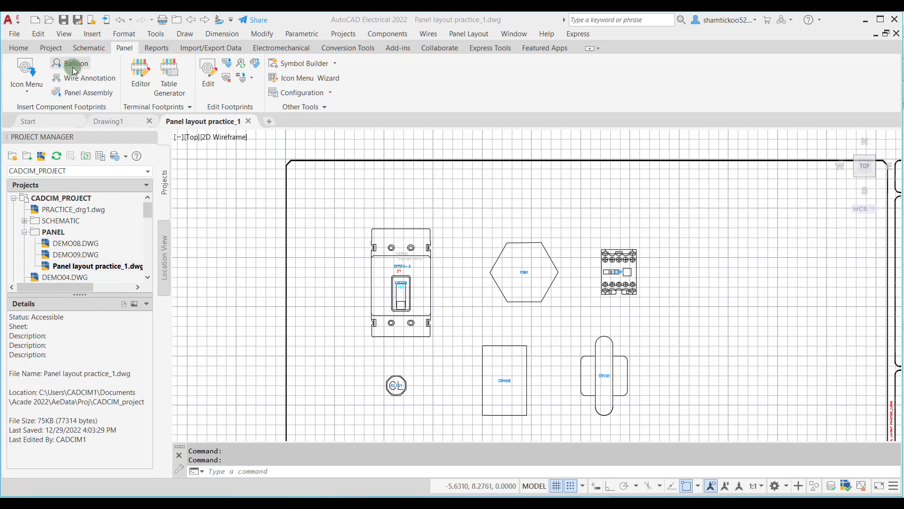
Insert a balloon on the circuit breaker footprint with object snap off, running its leader from the top edge to about 7.25, 19.875
{"action": "left_click", "coordinate": [73, 65]}
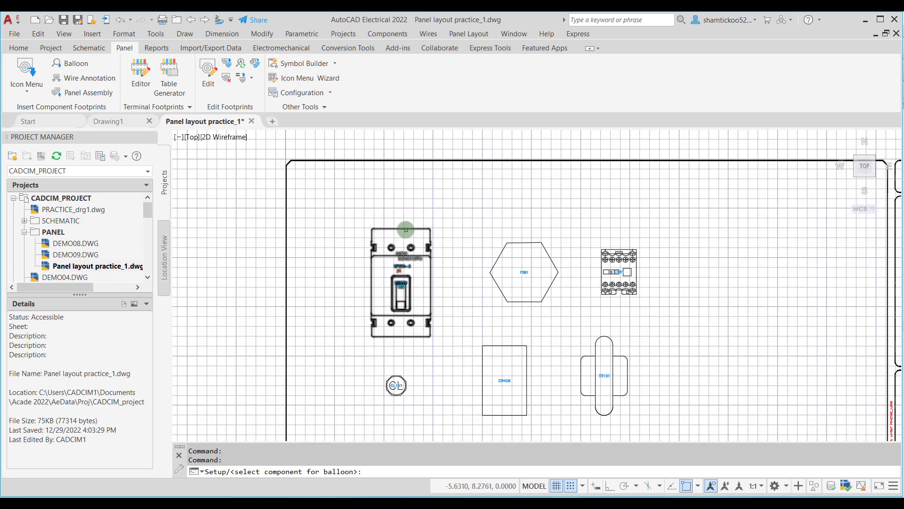
{"action": "left_click", "coordinate": [406, 230]}
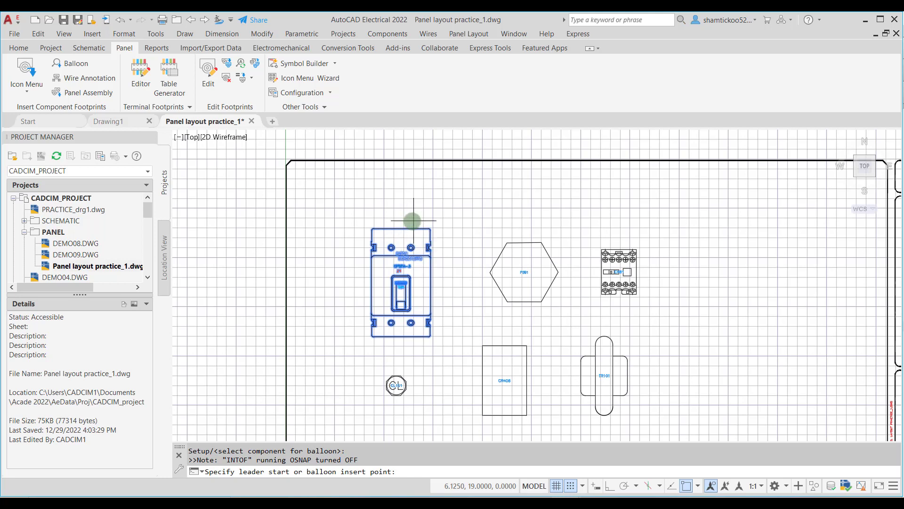
{"action": "key", "text": "ctrl+z"}
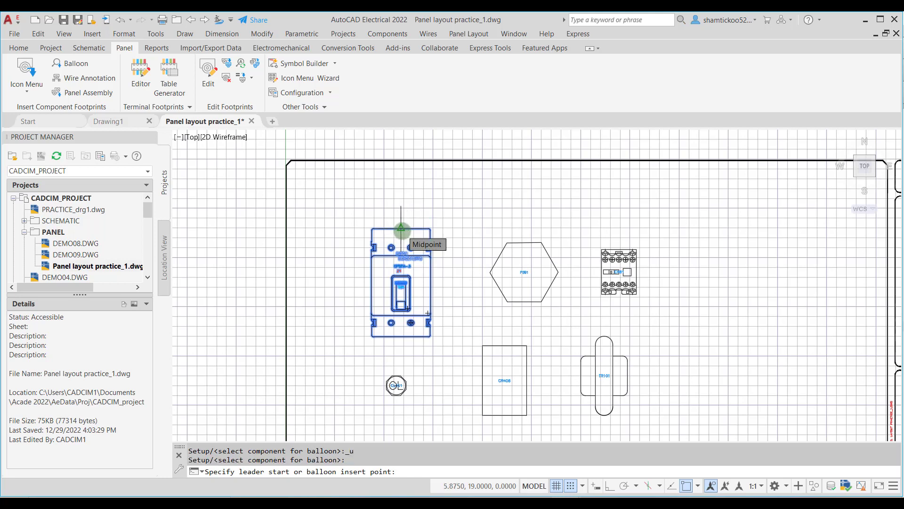
{"action": "left_click", "coordinate": [686, 486]}
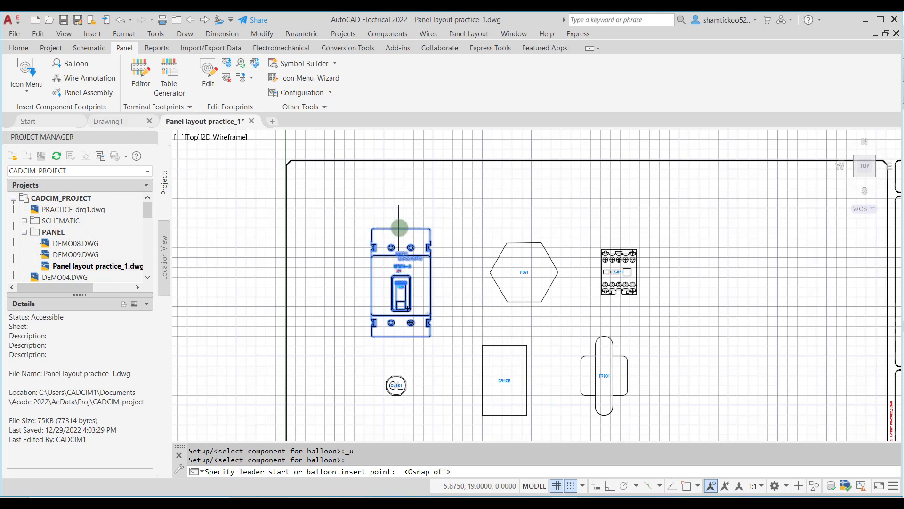
{"action": "left_click", "coordinate": [401, 227]}
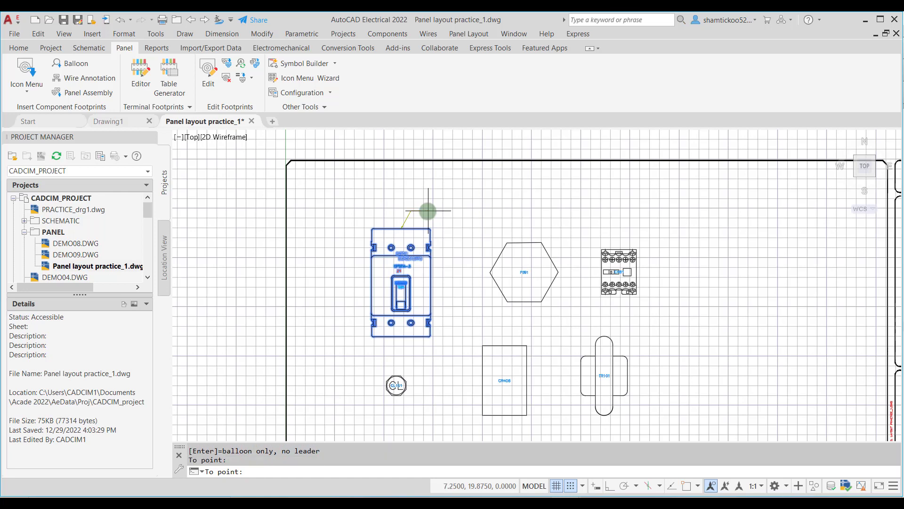
{"action": "left_click", "coordinate": [428, 211]}
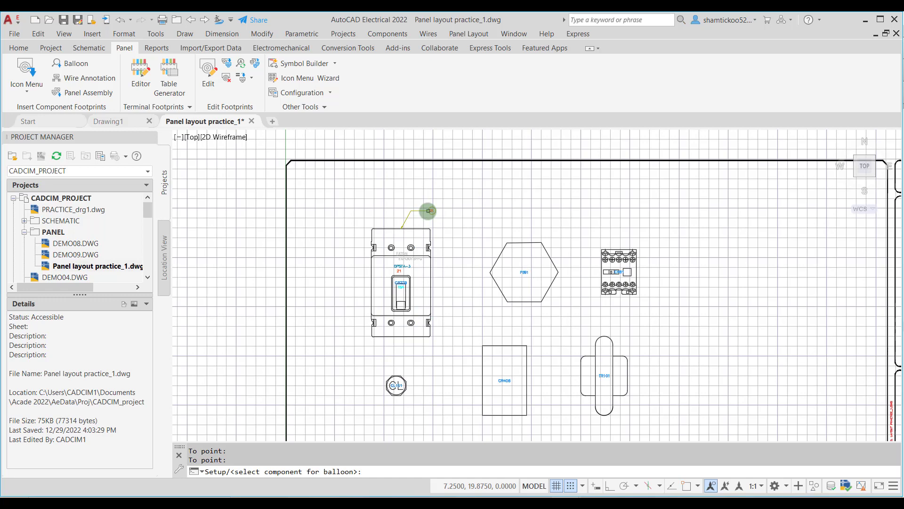
{"action": "scroll", "coordinate": [428, 211], "scroll_direction": "up", "scroll_amount": 5}
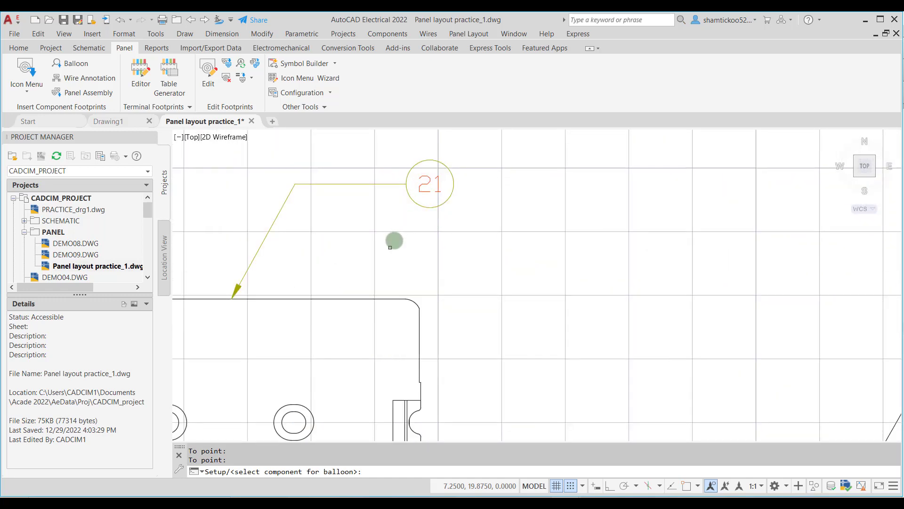
Try to insert a balloon on the hexagonal PB91 footprint
{"action": "scroll", "coordinate": [390, 247], "scroll_direction": "down", "scroll_amount": 5}
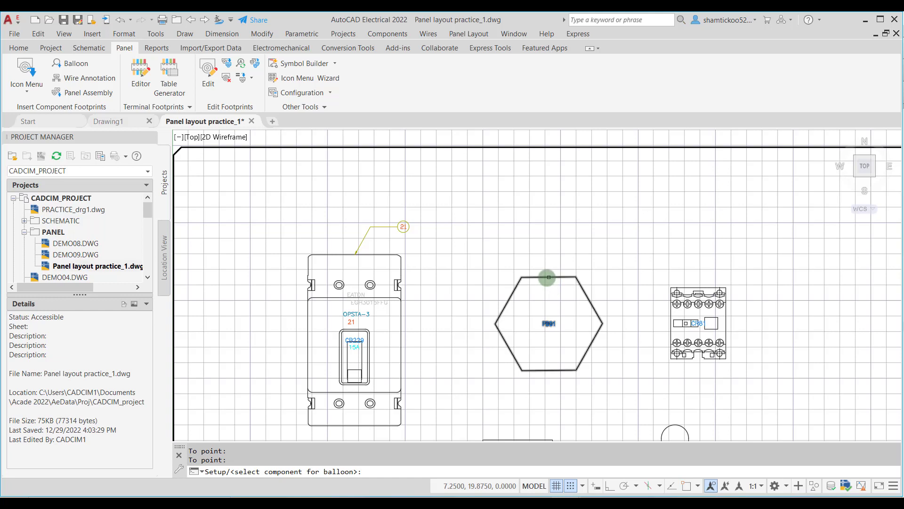
{"action": "left_click", "coordinate": [547, 277]}
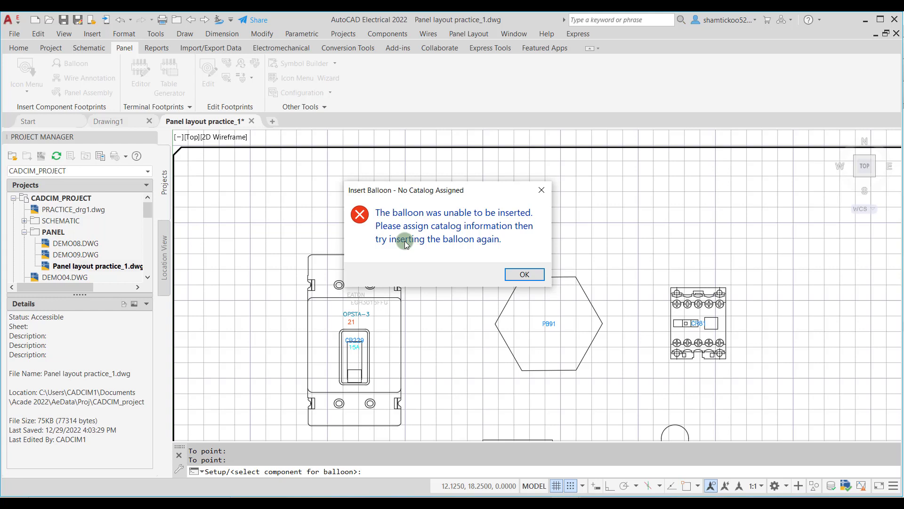
{"action": "left_click", "coordinate": [526, 274]}
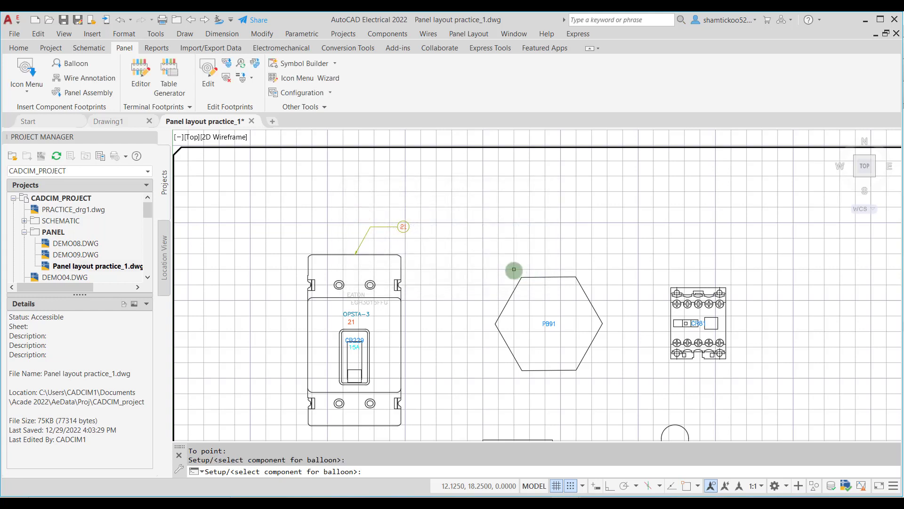
{"action": "key", "text": "Escape"}
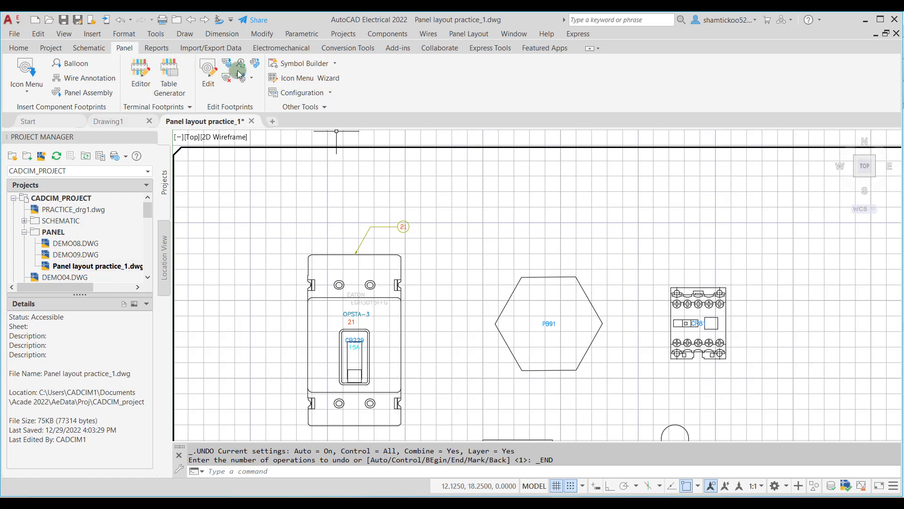
Edit the hexagonal PB91 footprint and open its catalog lookup using the PB table
{"action": "left_click", "coordinate": [209, 71]}
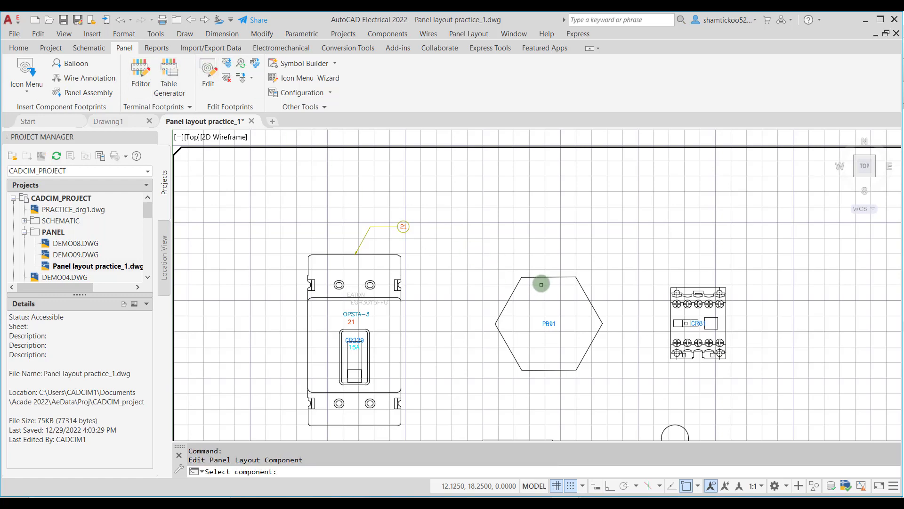
{"action": "left_click", "coordinate": [544, 277]}
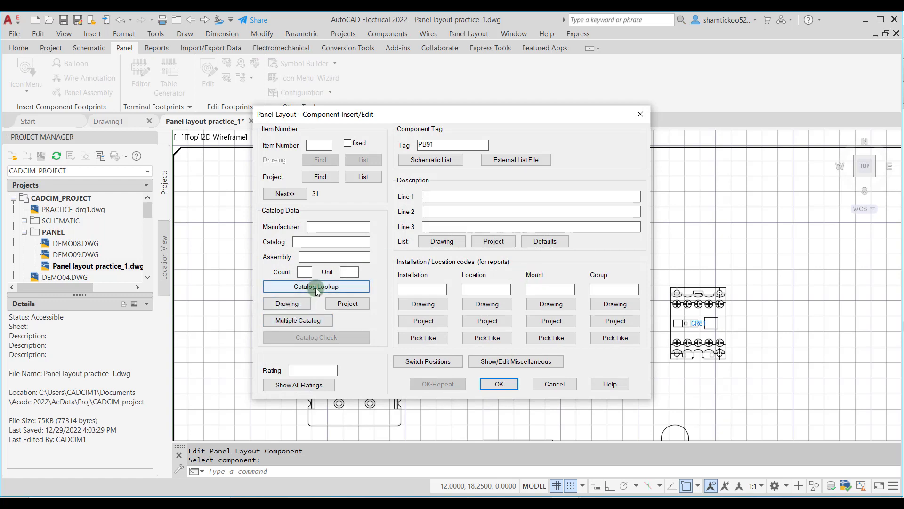
{"action": "left_click", "coordinate": [316, 287]}
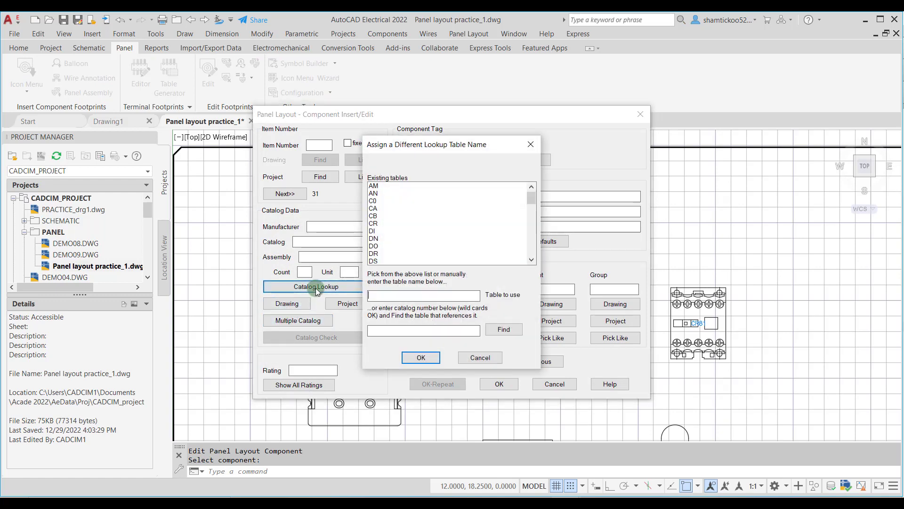
{"action": "scroll", "coordinate": [389, 227], "scroll_direction": "down", "scroll_amount": 10}
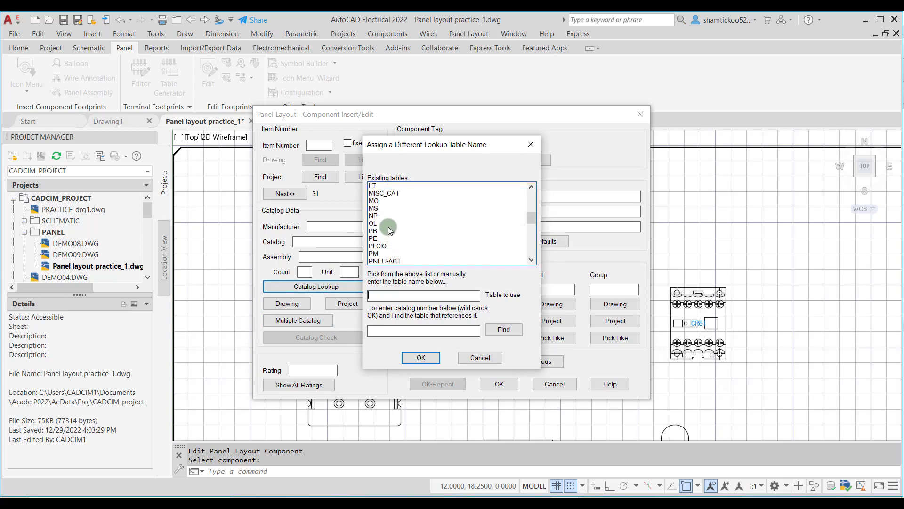
{"action": "scroll", "coordinate": [388, 227], "scroll_direction": "up", "scroll_amount": 2}
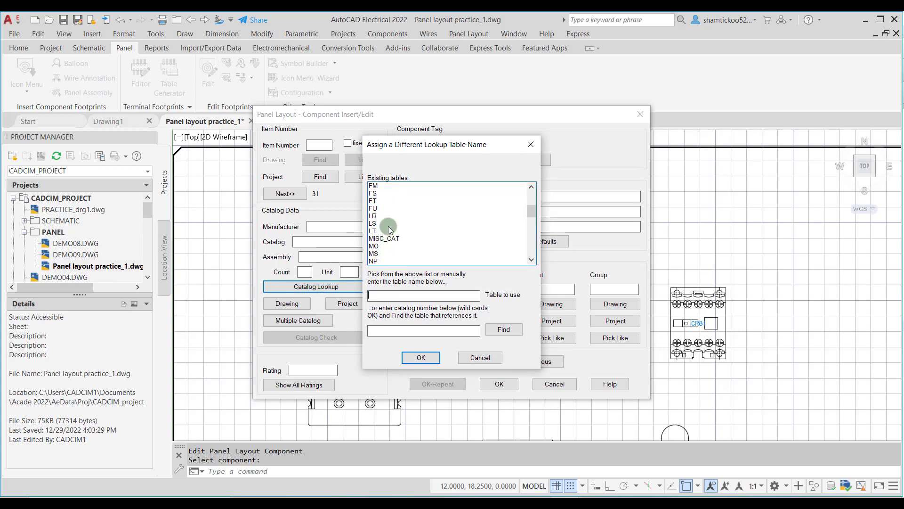
{"action": "scroll", "coordinate": [389, 229], "scroll_direction": "down", "scroll_amount": 2}
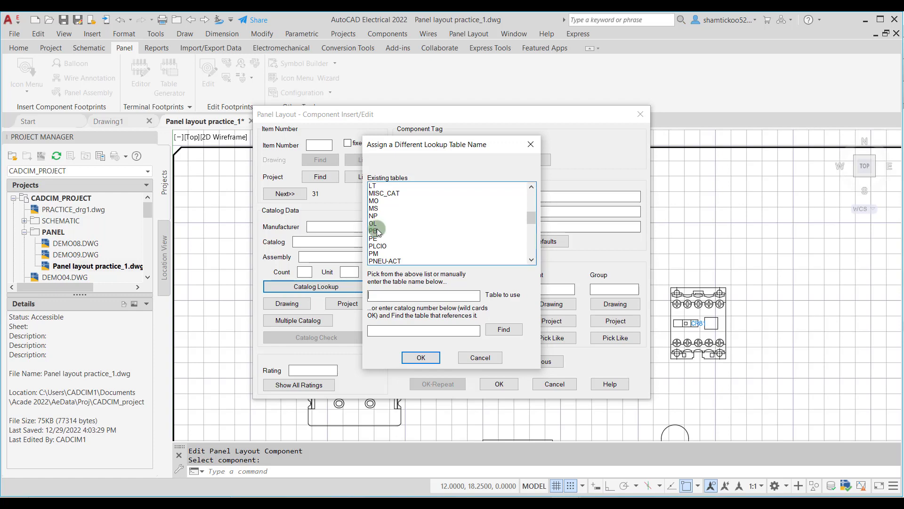
{"action": "left_click", "coordinate": [389, 231]}
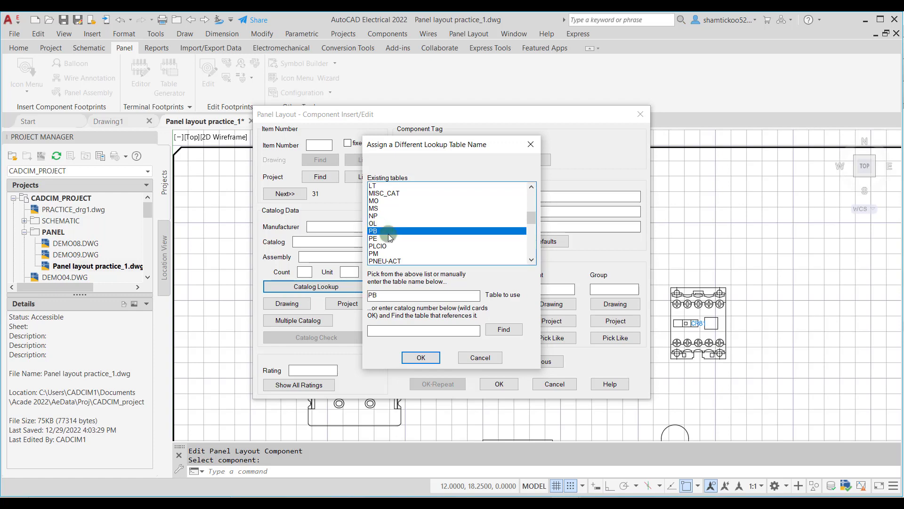
{"action": "left_click", "coordinate": [421, 358]}
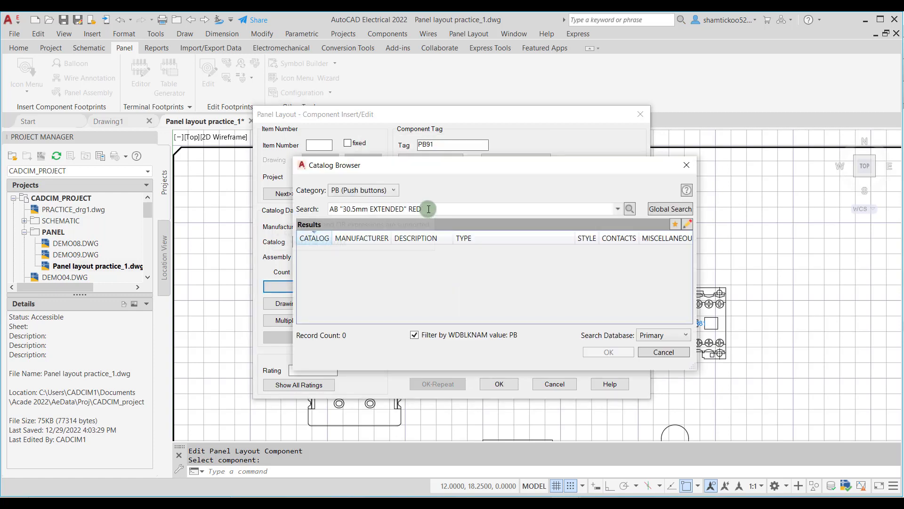
Search the push button catalog without search text and assign TELEMECANIQUE catalog number ZBVM53 to PB91
{"action": "left_click_drag", "start_coordinate": [426, 211], "coordinate": [319, 210]}
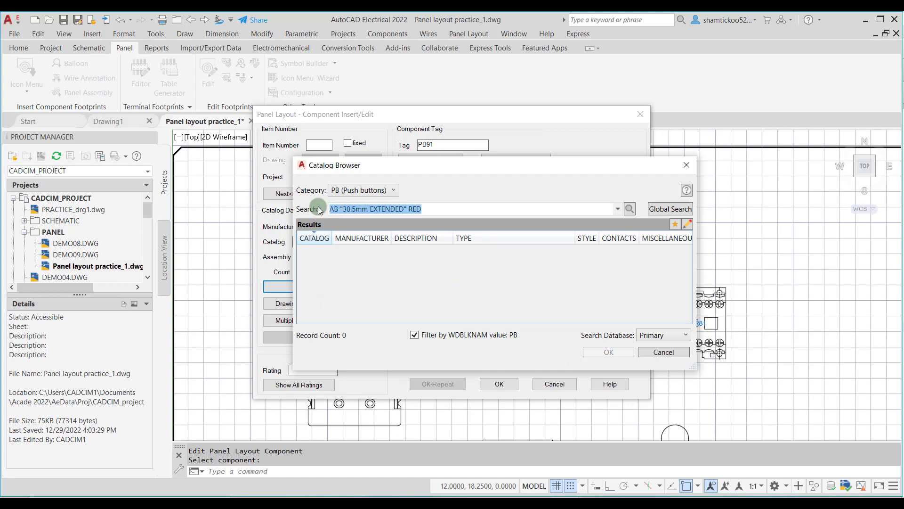
{"action": "key", "text": "BackSpace"}
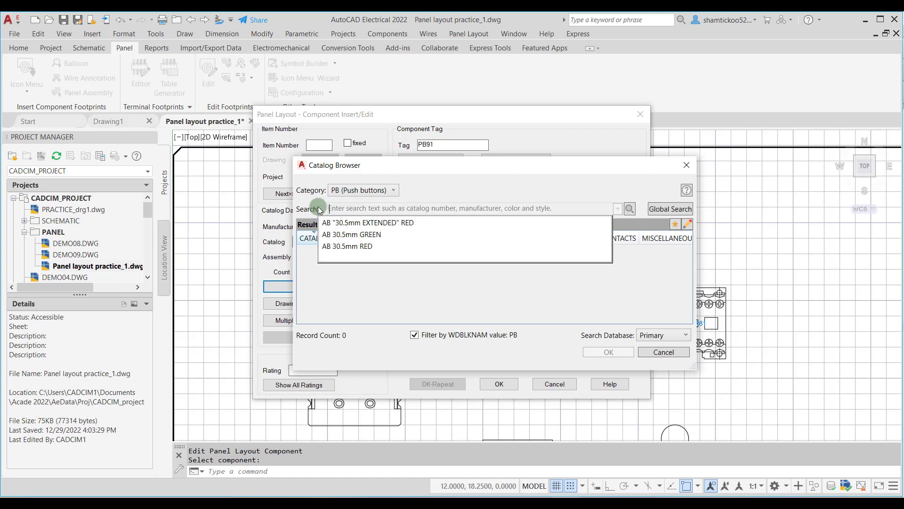
{"action": "left_click", "coordinate": [447, 202]}
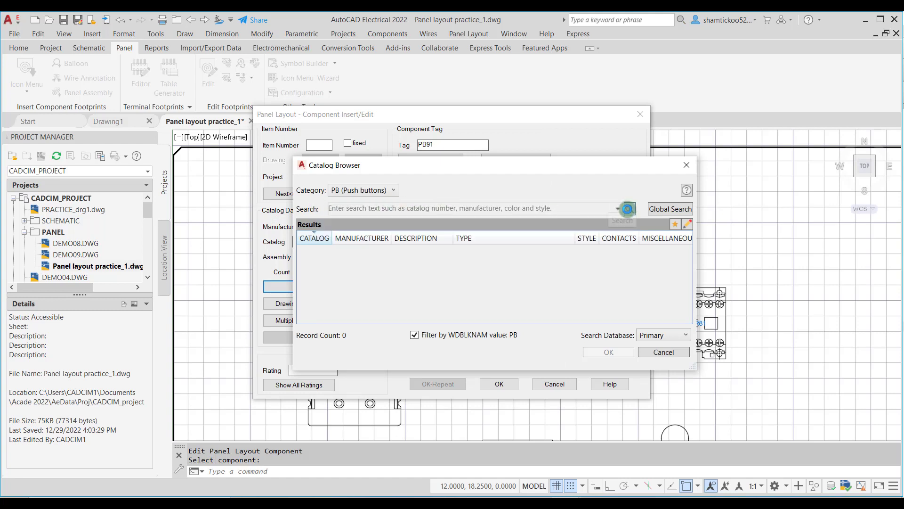
{"action": "left_click", "coordinate": [628, 209]}
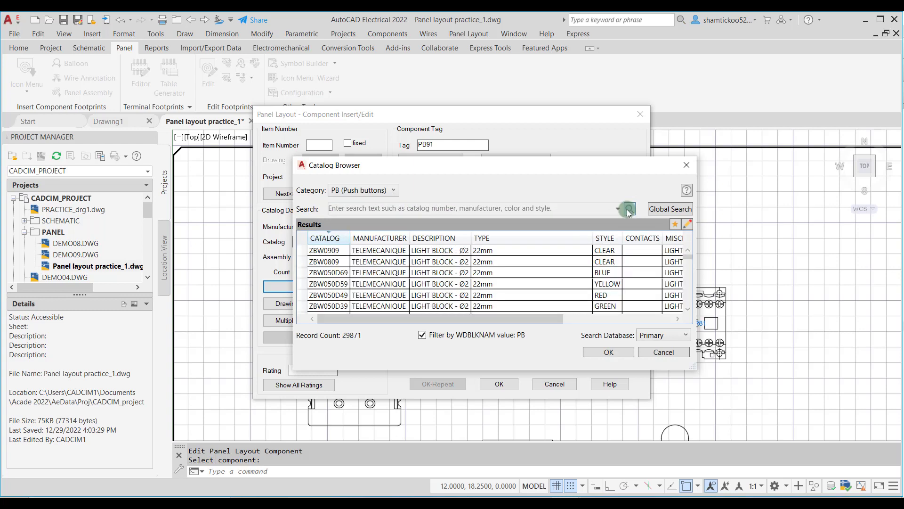
{"action": "scroll", "coordinate": [393, 296], "scroll_direction": "down", "scroll_amount": 1}
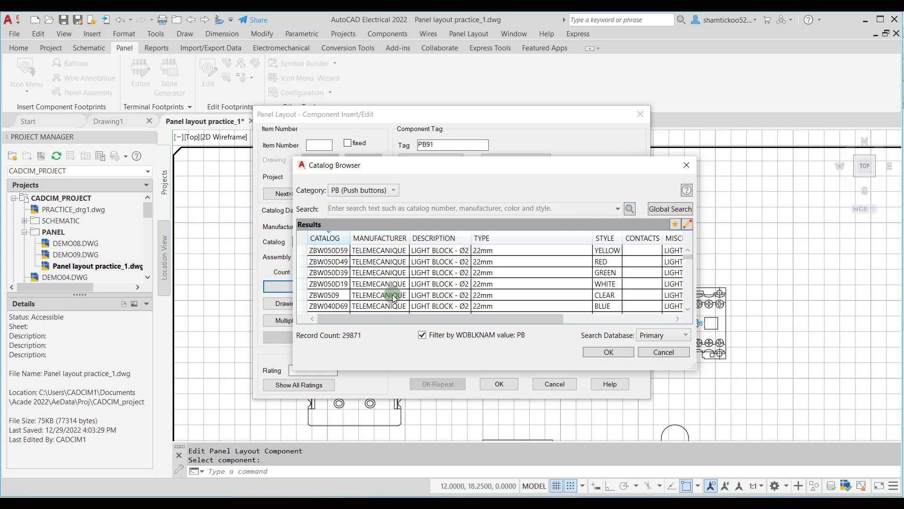
{"action": "scroll", "coordinate": [394, 296], "scroll_direction": "down", "scroll_amount": 5}
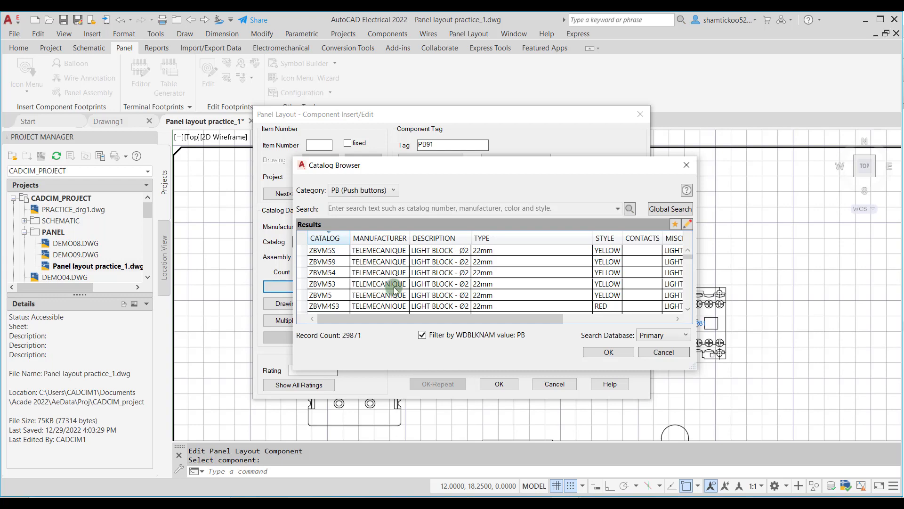
{"action": "left_click", "coordinate": [394, 287]}
{"action": "left_click", "coordinate": [592, 352]}
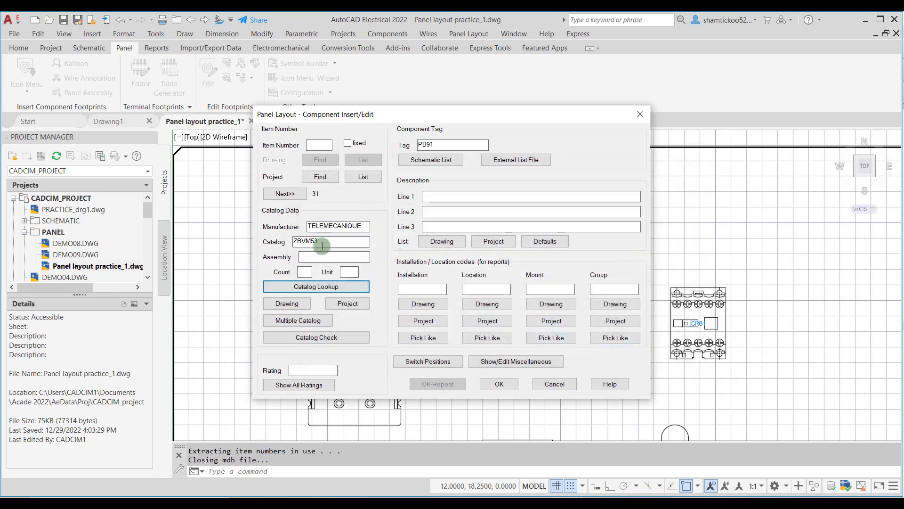
Set PB91's item number to 251, apply the component edits, and cancel the manual footprint change
{"action": "left_click", "coordinate": [325, 229]}
{"action": "left_click", "coordinate": [316, 238]}
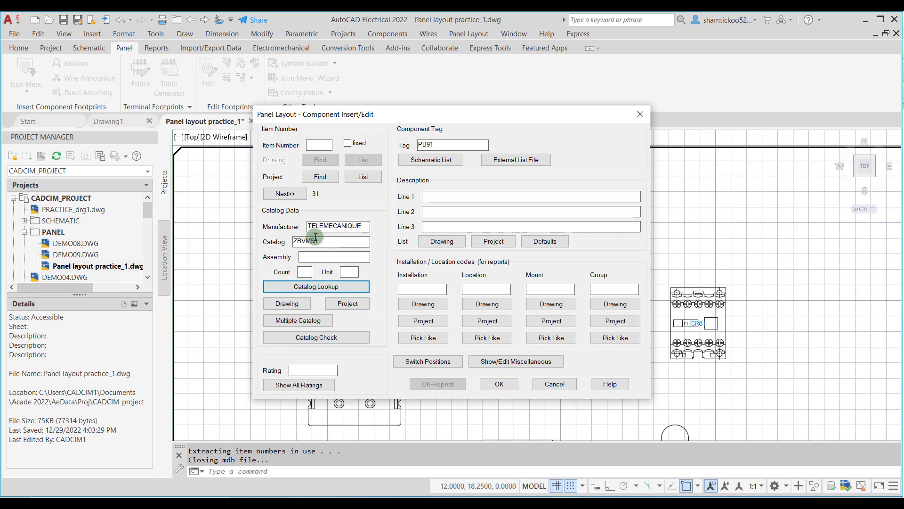
{"action": "left_click", "coordinate": [323, 146]}
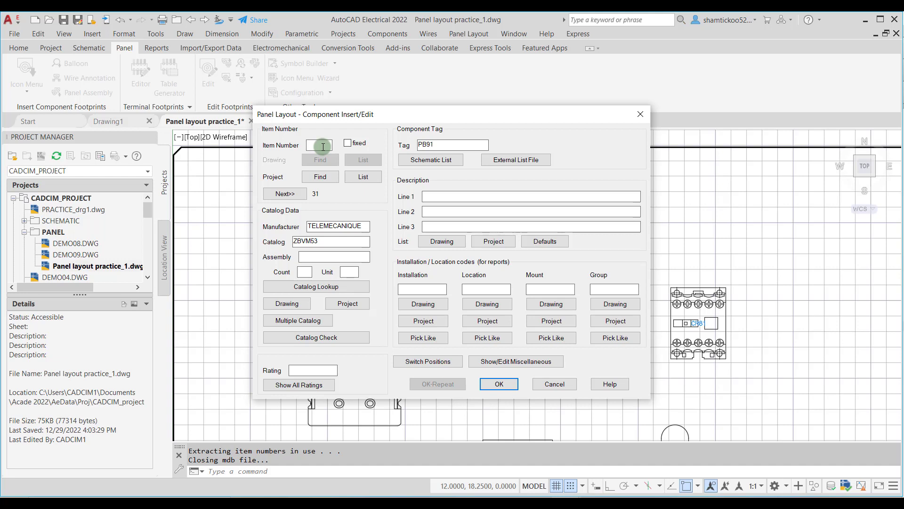
{"action": "type", "text": "251"}
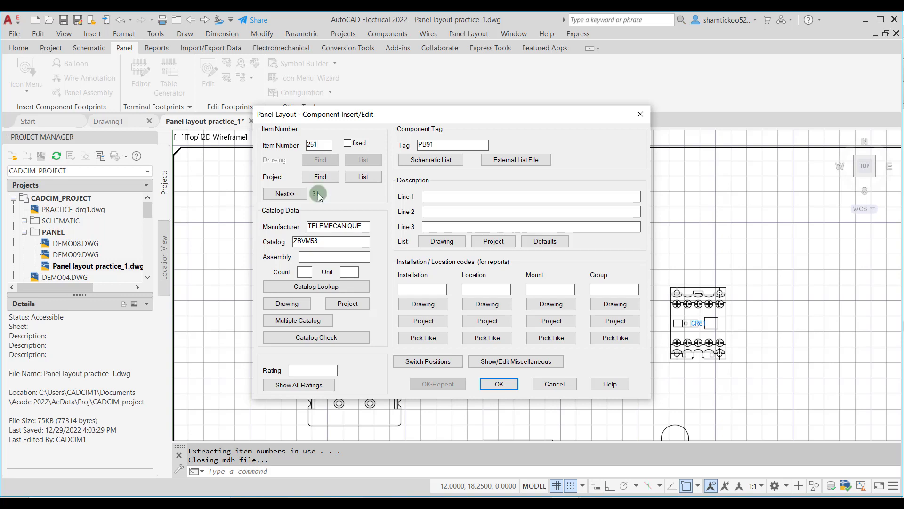
{"action": "left_click", "coordinate": [506, 383]}
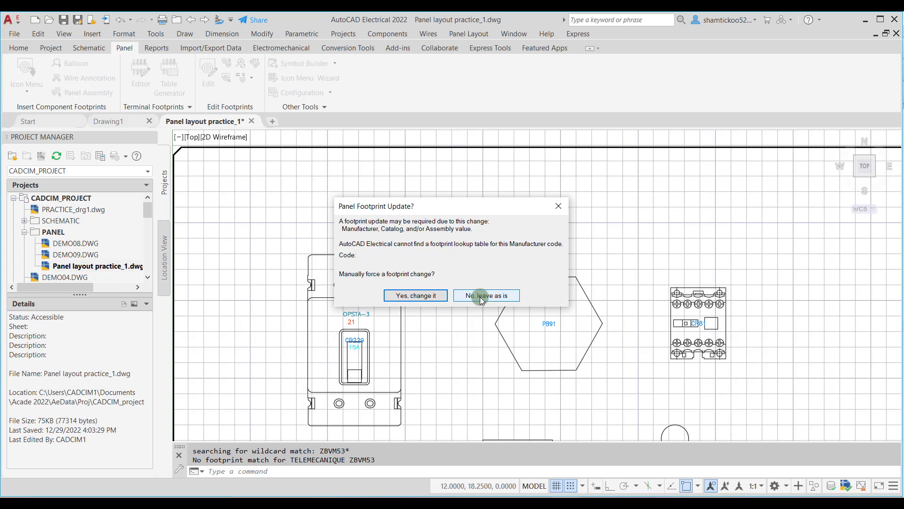
{"action": "left_click", "coordinate": [437, 296]}
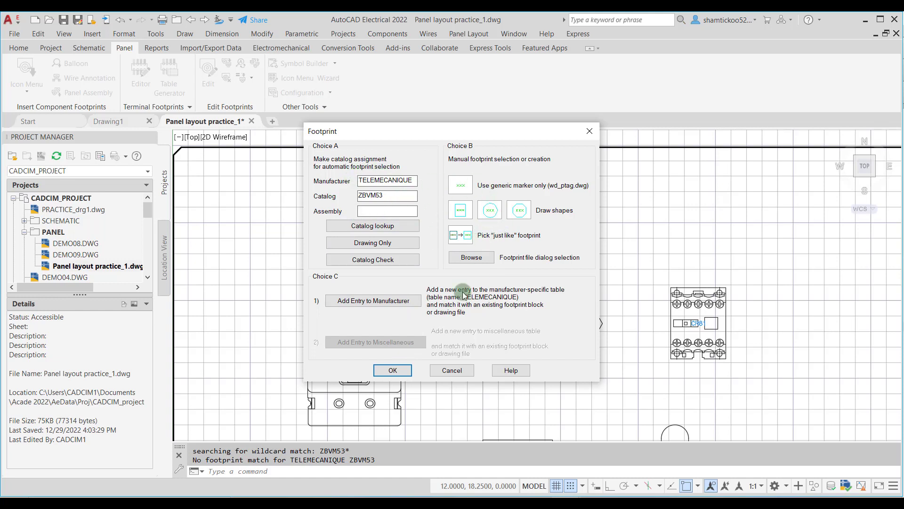
{"action": "left_click", "coordinate": [451, 370]}
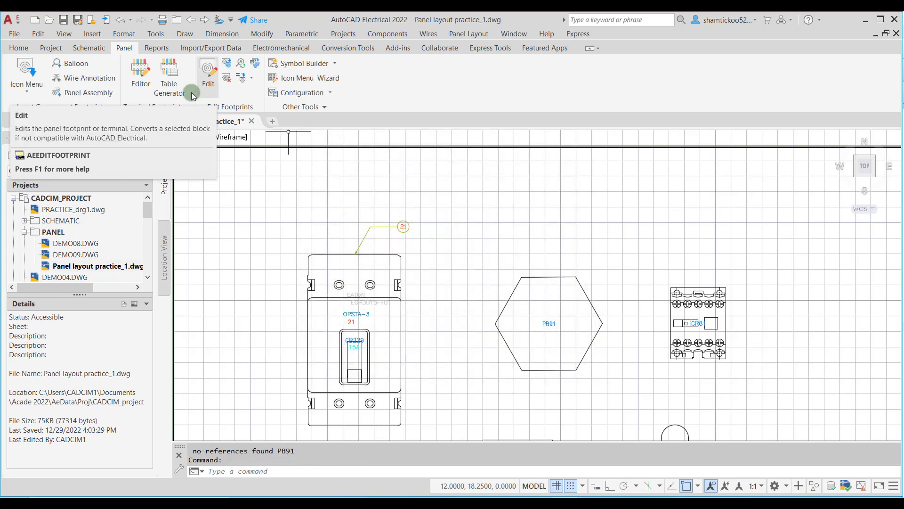
Insert a balloon without a leader inside the hexagonal PB91 footprint, just above its tag, with object snap turned off
{"action": "left_click", "coordinate": [71, 63]}
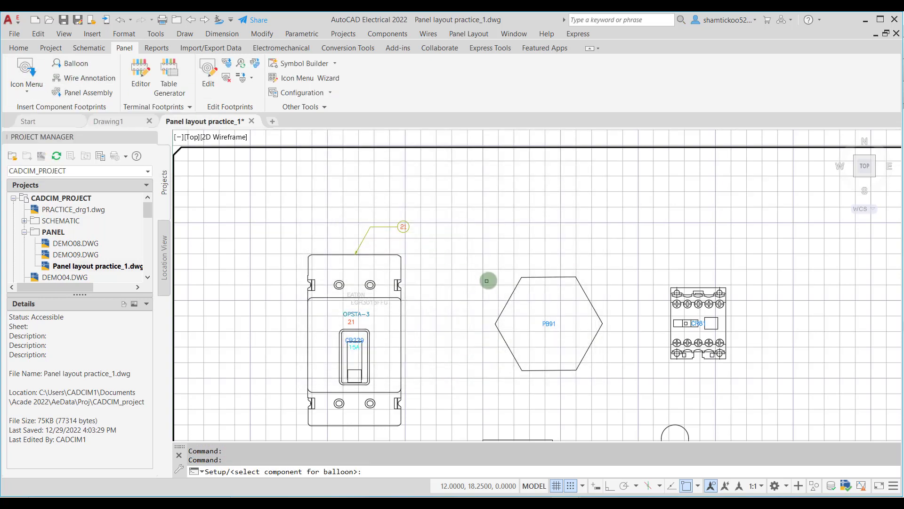
{"action": "left_click", "coordinate": [549, 277]}
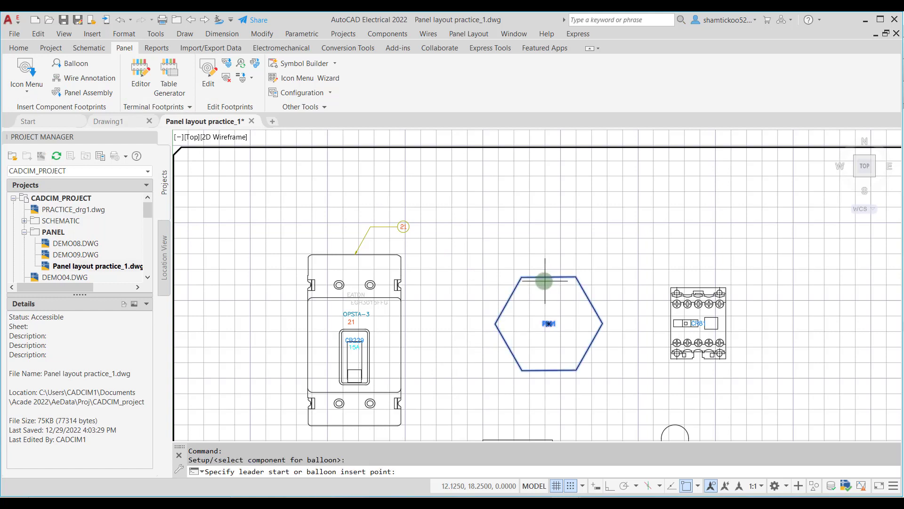
{"action": "left_click", "coordinate": [686, 486]}
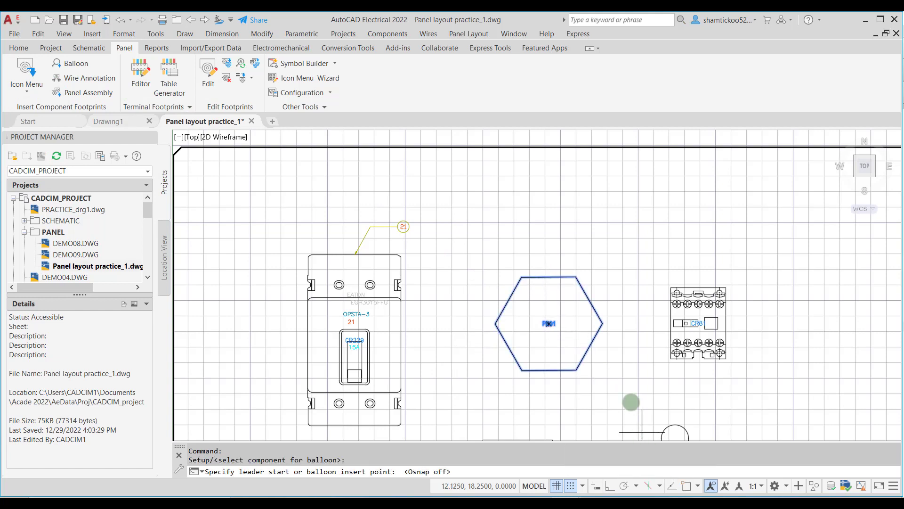
{"action": "left_click", "coordinate": [545, 262]}
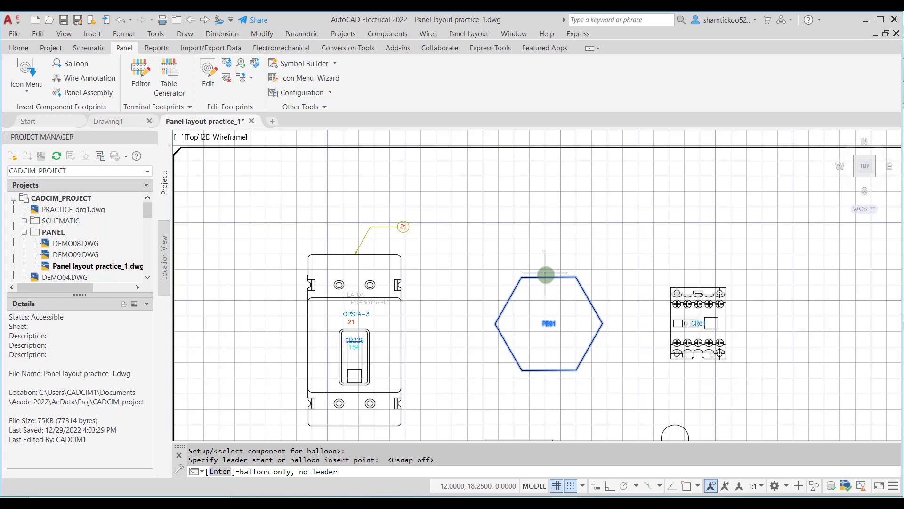
{"action": "key", "text": "Return"}
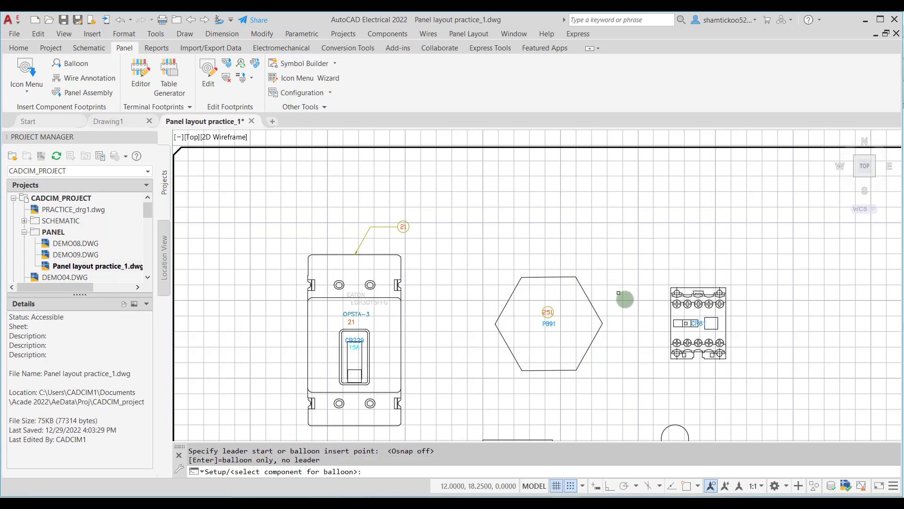
{"action": "scroll", "coordinate": [568, 325], "scroll_direction": "up", "scroll_amount": 6}
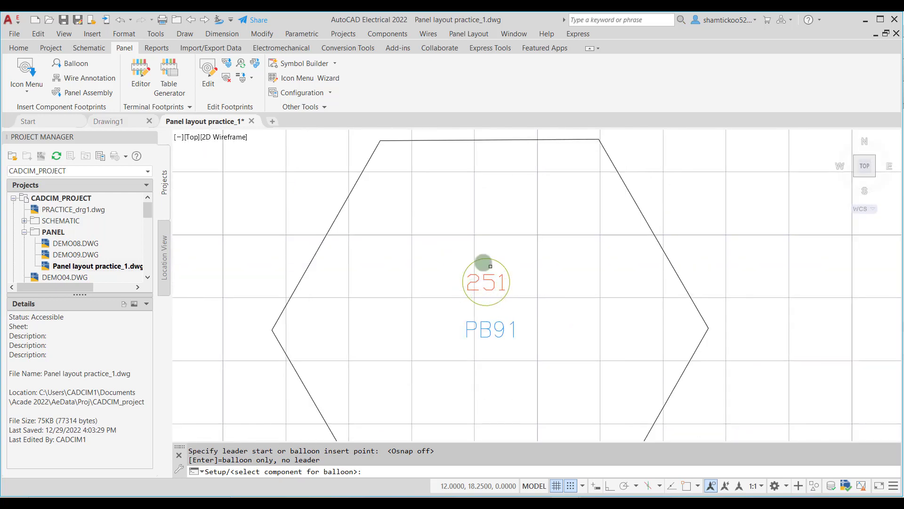
{"action": "scroll", "coordinate": [494, 281], "scroll_direction": "down", "scroll_amount": 6}
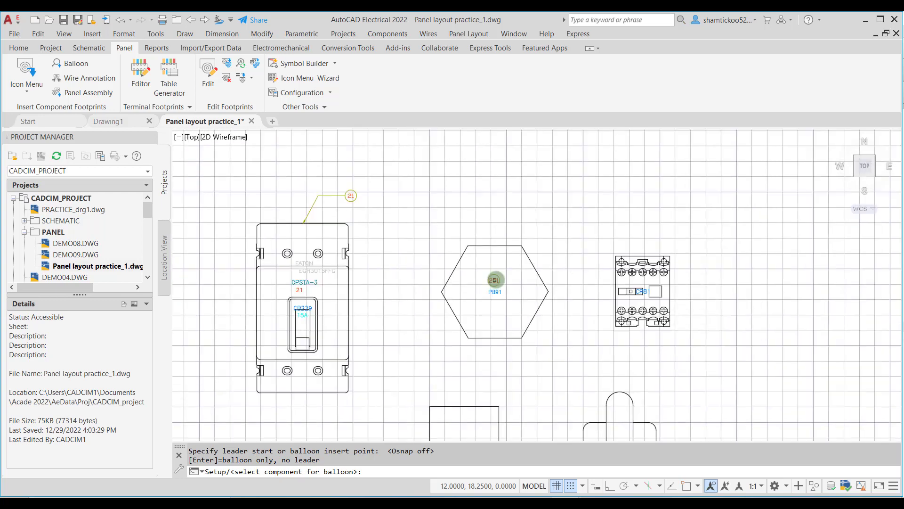
{"action": "scroll", "coordinate": [494, 279], "scroll_direction": "down", "scroll_amount": 2}
{"action": "key", "text": "Escape"}
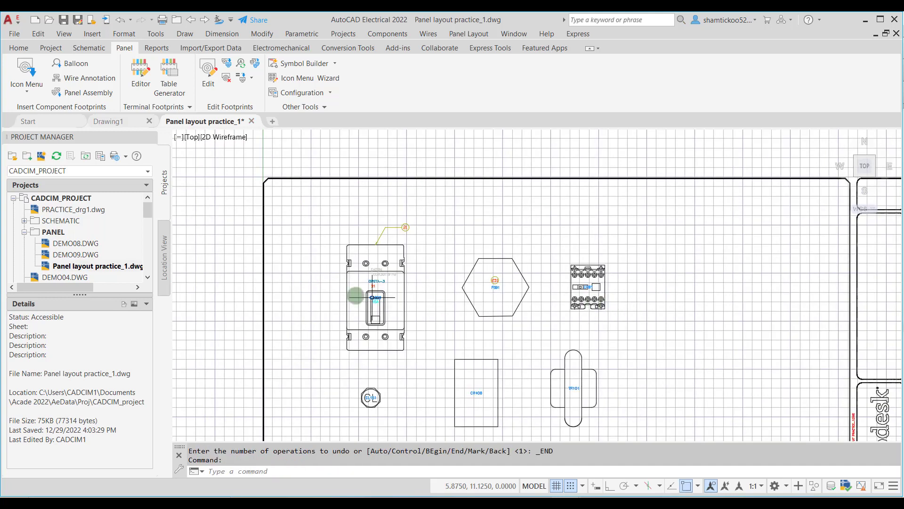
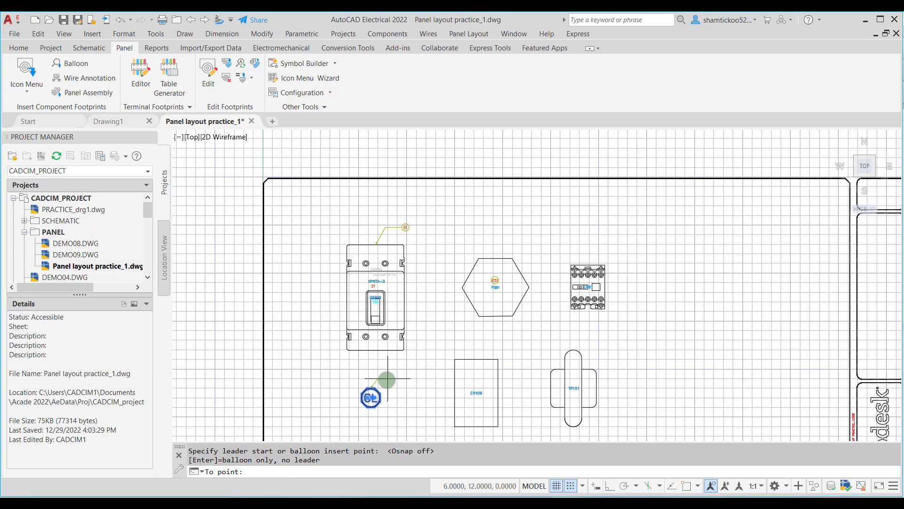
Finish the balloon leader for the CL151 footprint and review the item numbers in use project-wide and in the drawing
{"action": "left_click", "coordinate": [387, 378]}
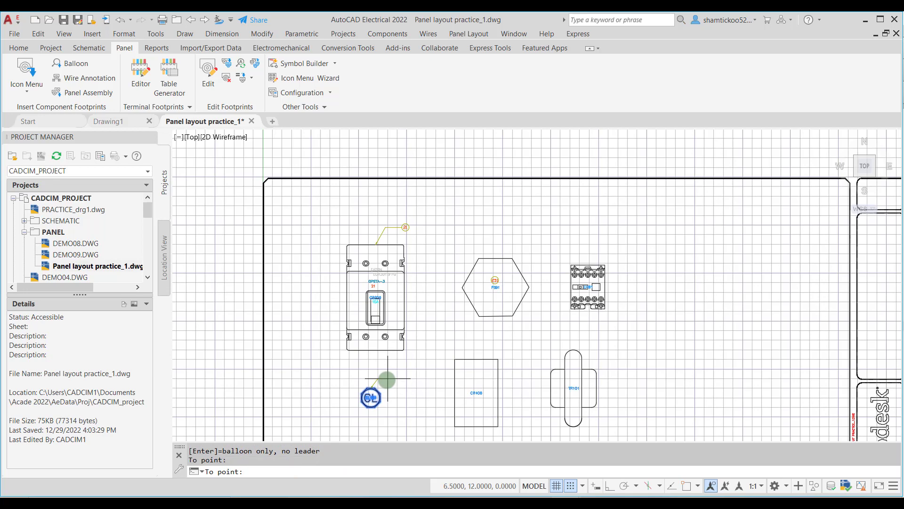
{"action": "key", "text": "Return"}
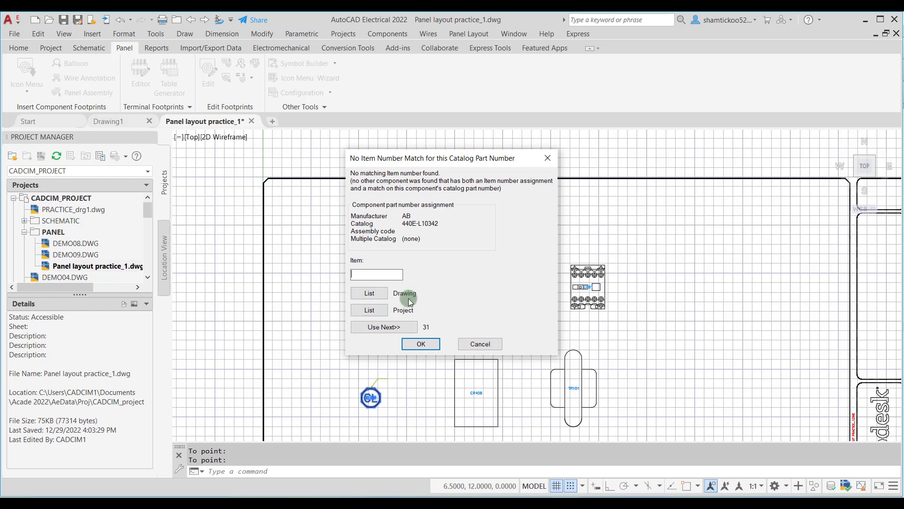
{"action": "left_click", "coordinate": [381, 312]}
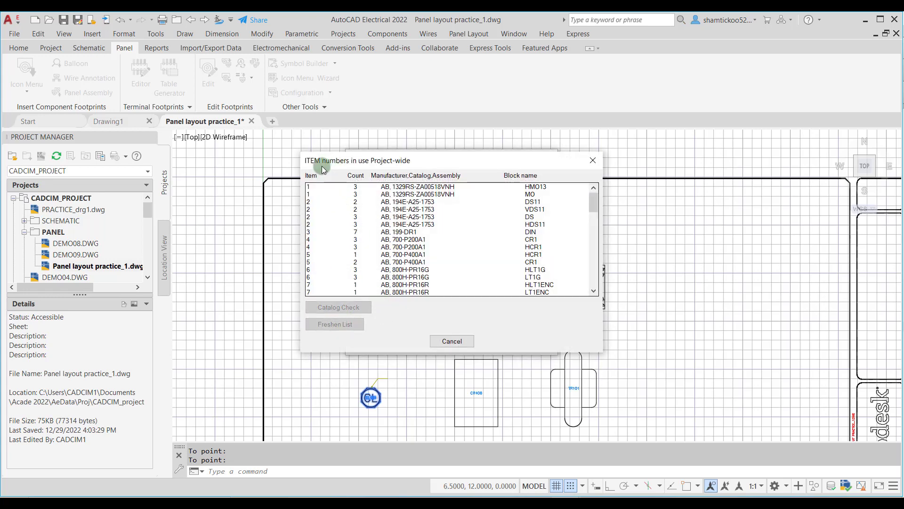
{"action": "left_click", "coordinate": [455, 342]}
{"action": "left_click", "coordinate": [370, 293]}
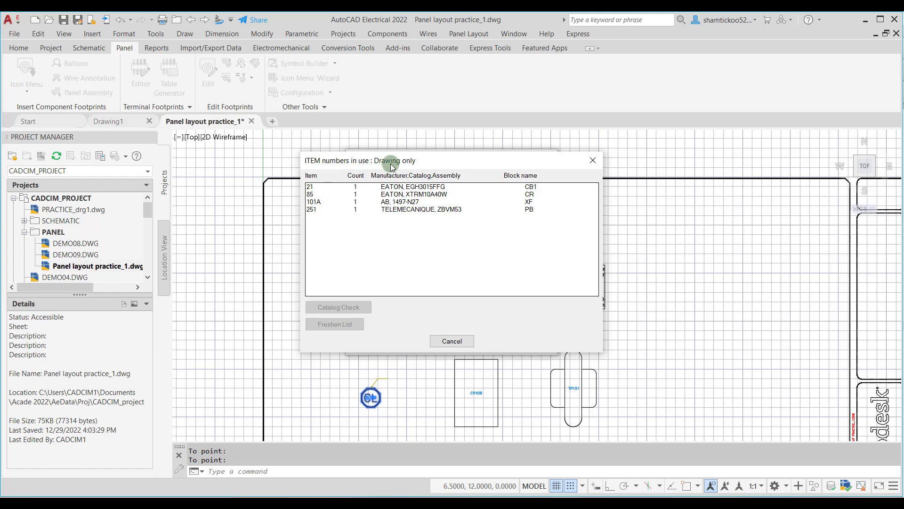
{"action": "left_click", "coordinate": [452, 341]}
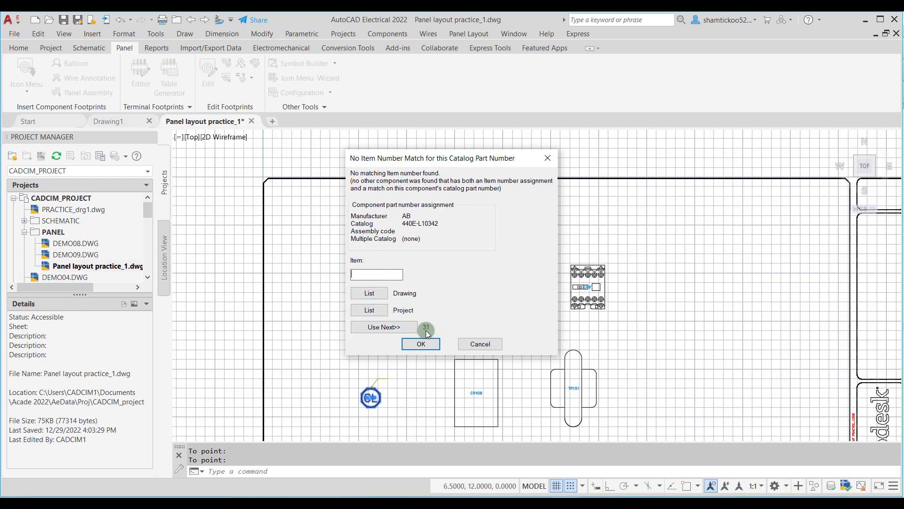
Assign item number 151 to the CL151 footprint to complete its balloon, and end the balloon command
{"action": "left_click", "coordinate": [387, 276]}
{"action": "type", "text": "151"}
{"action": "left_click", "coordinate": [420, 345]}
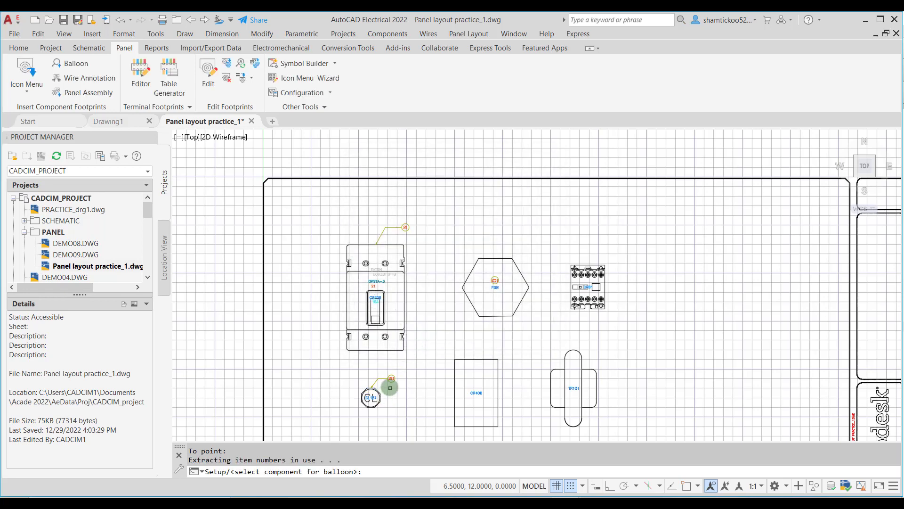
{"action": "scroll", "coordinate": [390, 387], "scroll_direction": "up", "scroll_amount": 4}
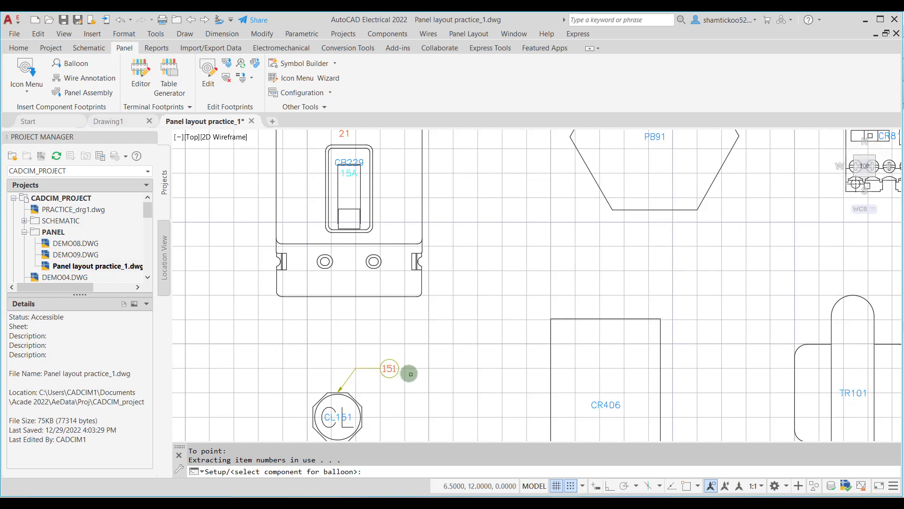
{"action": "key", "text": "Escape"}
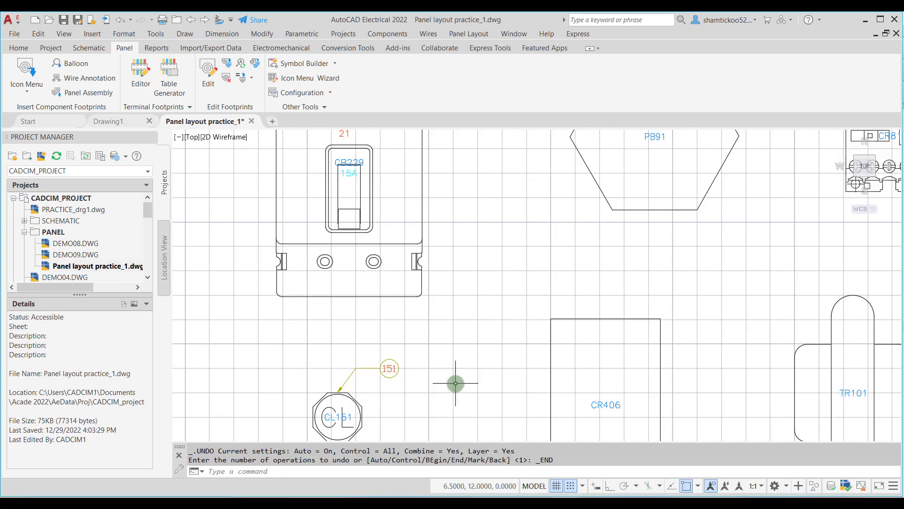
Try to insert another balloon on the hexagonal PB91 footprint, declining to replace its existing balloon
{"action": "scroll", "coordinate": [456, 383], "scroll_direction": "down", "scroll_amount": 2}
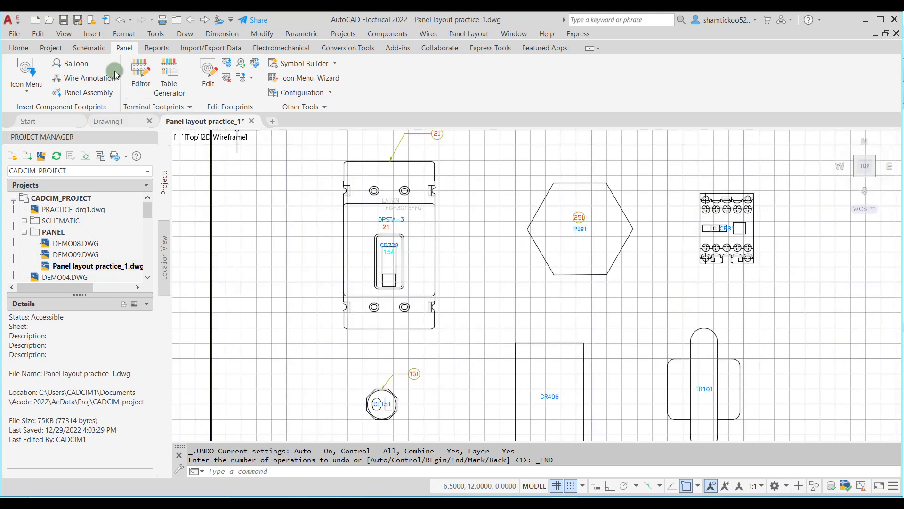
{"action": "left_click", "coordinate": [78, 65]}
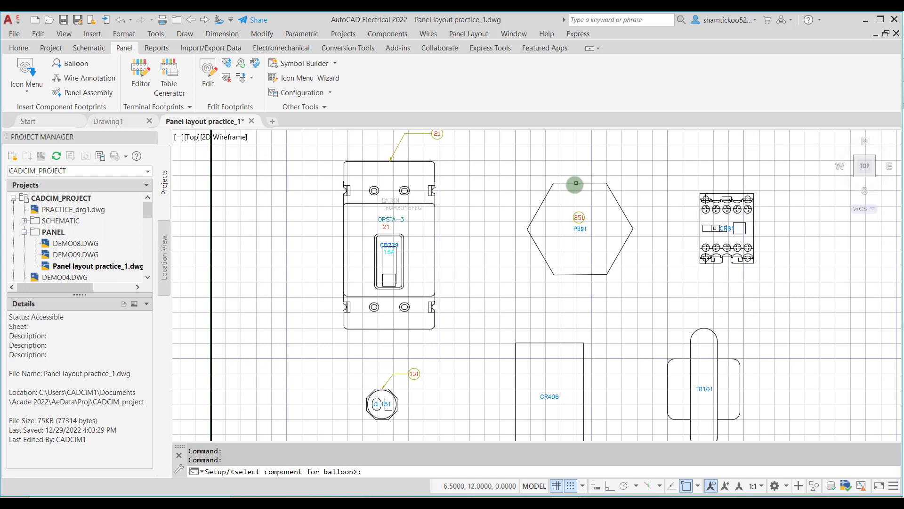
{"action": "left_click", "coordinate": [576, 183]}
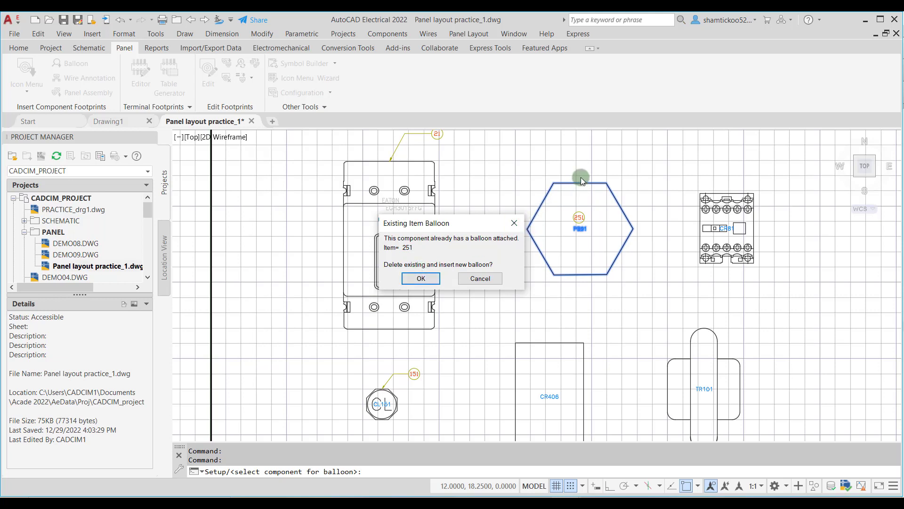
{"action": "left_click", "coordinate": [479, 278]}
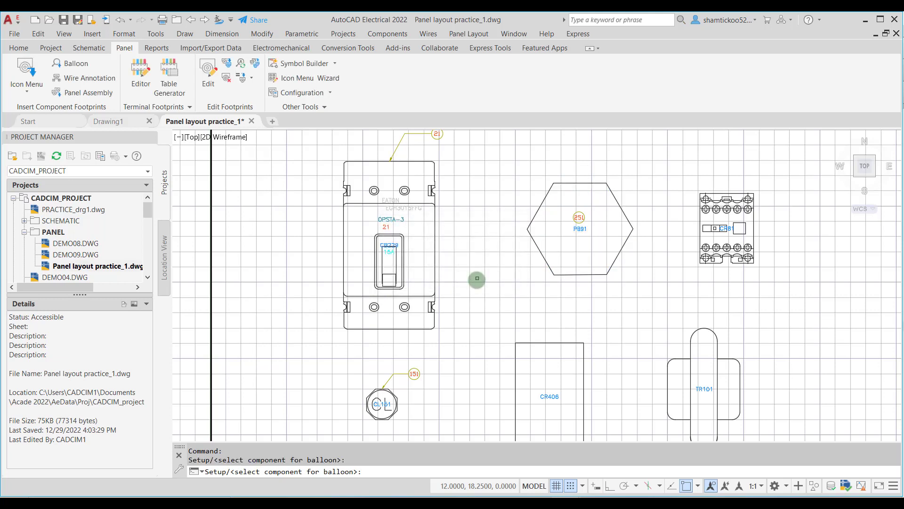